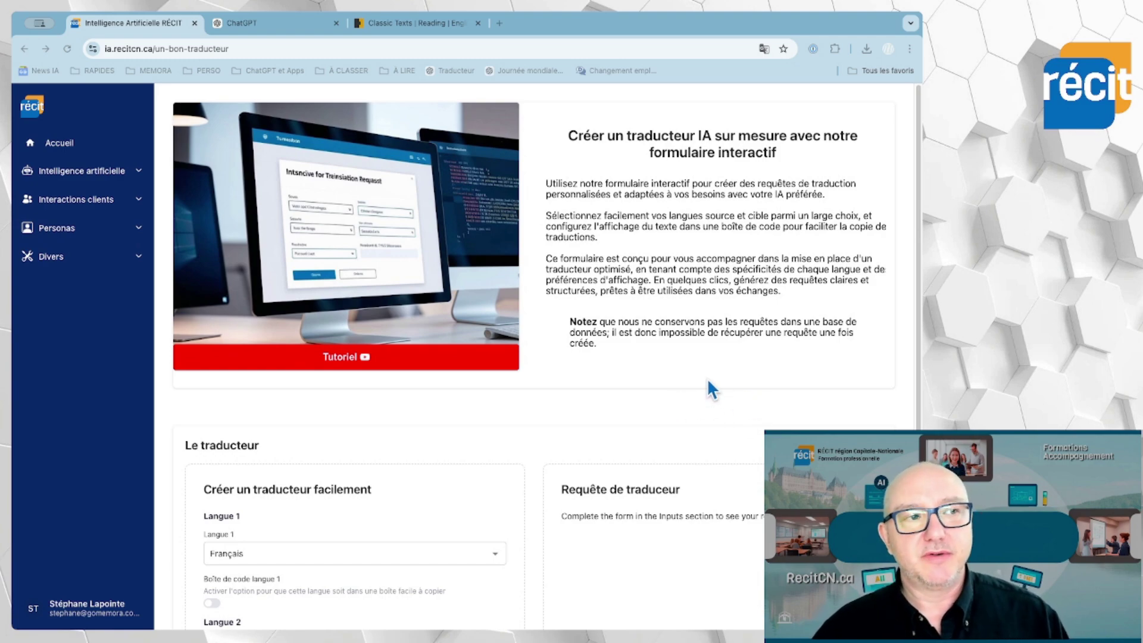
# Generate the translator request with Français as language 1, Anglais as language 2, and the code box enabled only for language 2.
pyautogui.click(142, 174)
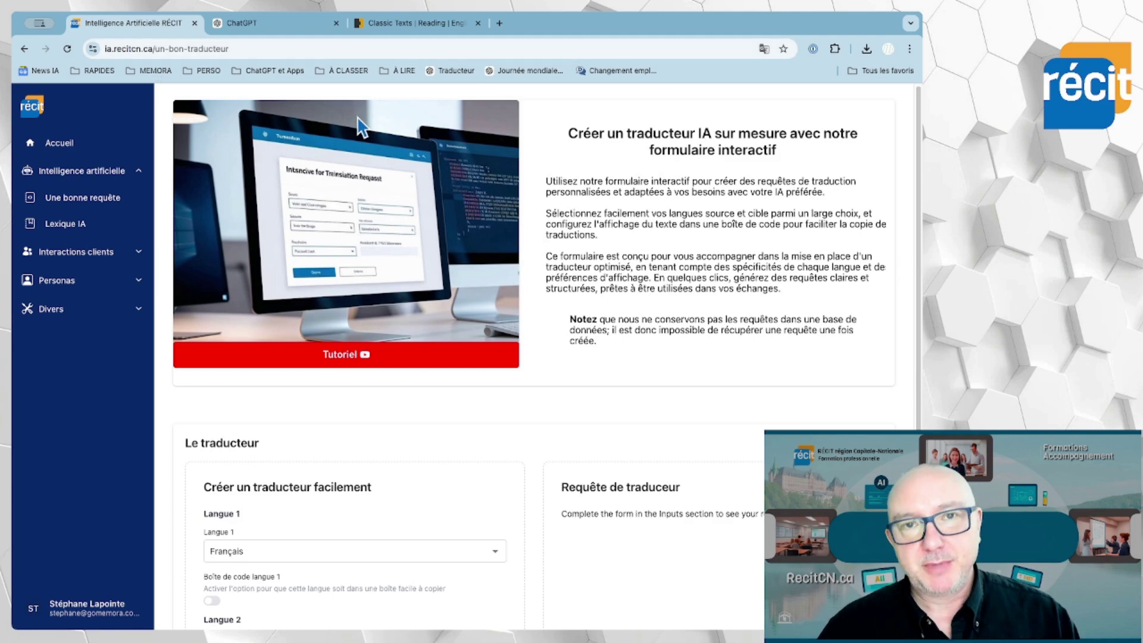
pyautogui.scroll(-3, 606, 255)
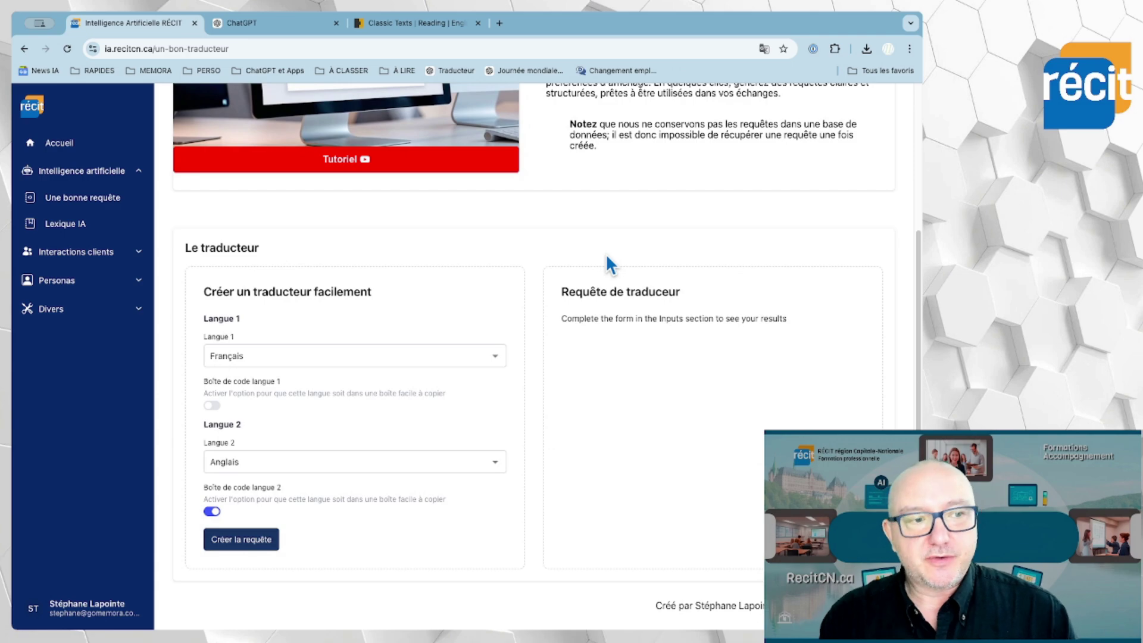
pyautogui.click(303, 358)
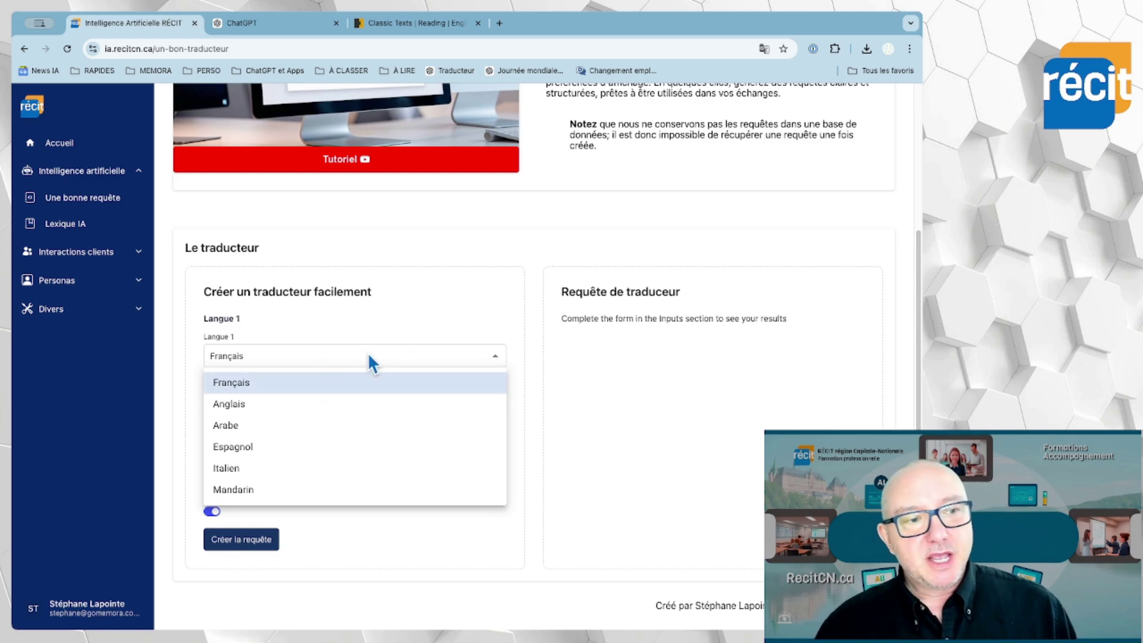
pyautogui.click(317, 390)
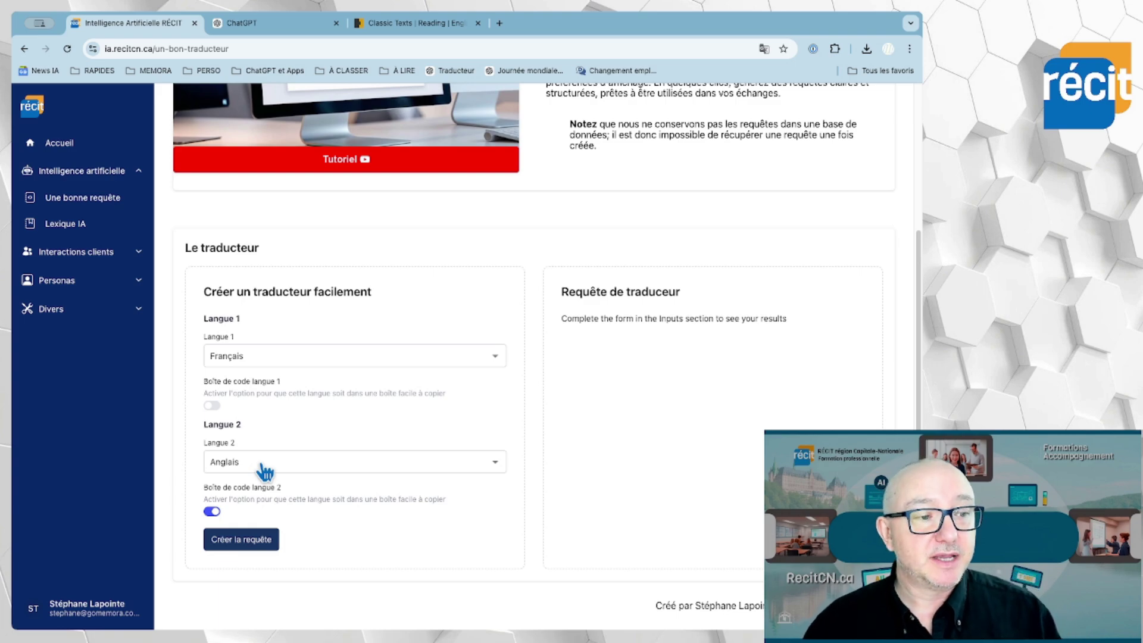
pyautogui.click(213, 511)
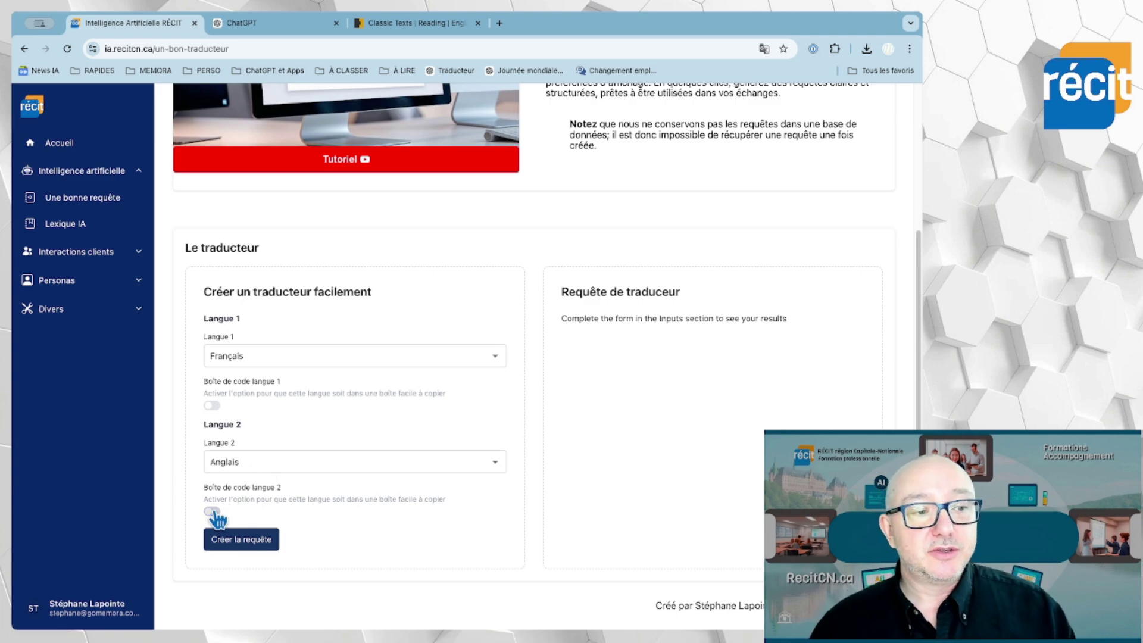
pyautogui.click(213, 511)
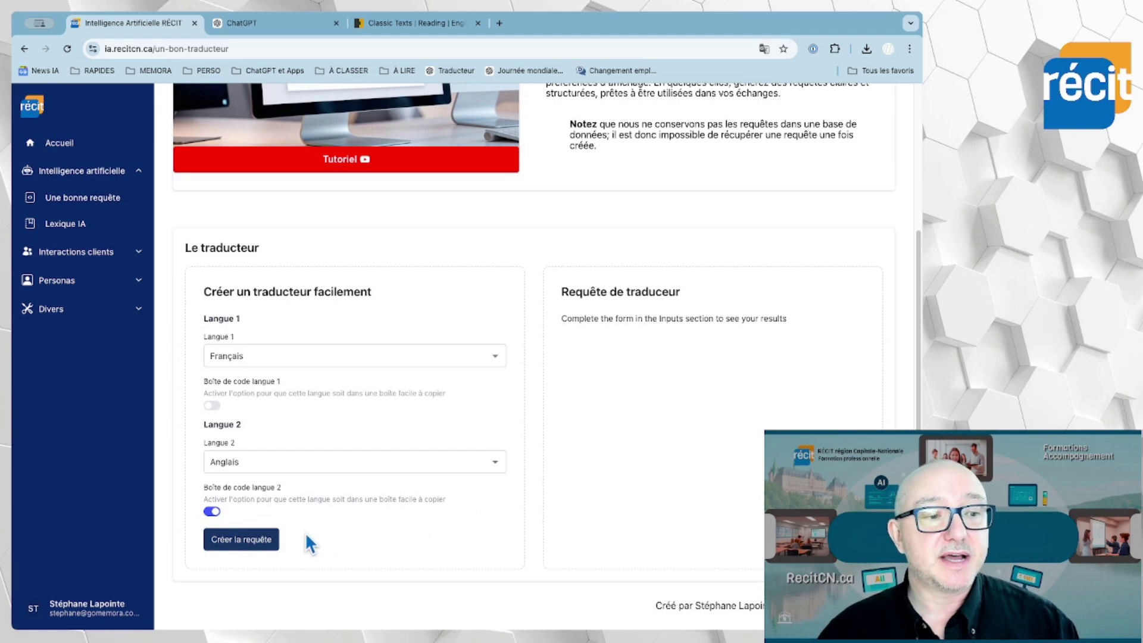
pyautogui.click(251, 541)
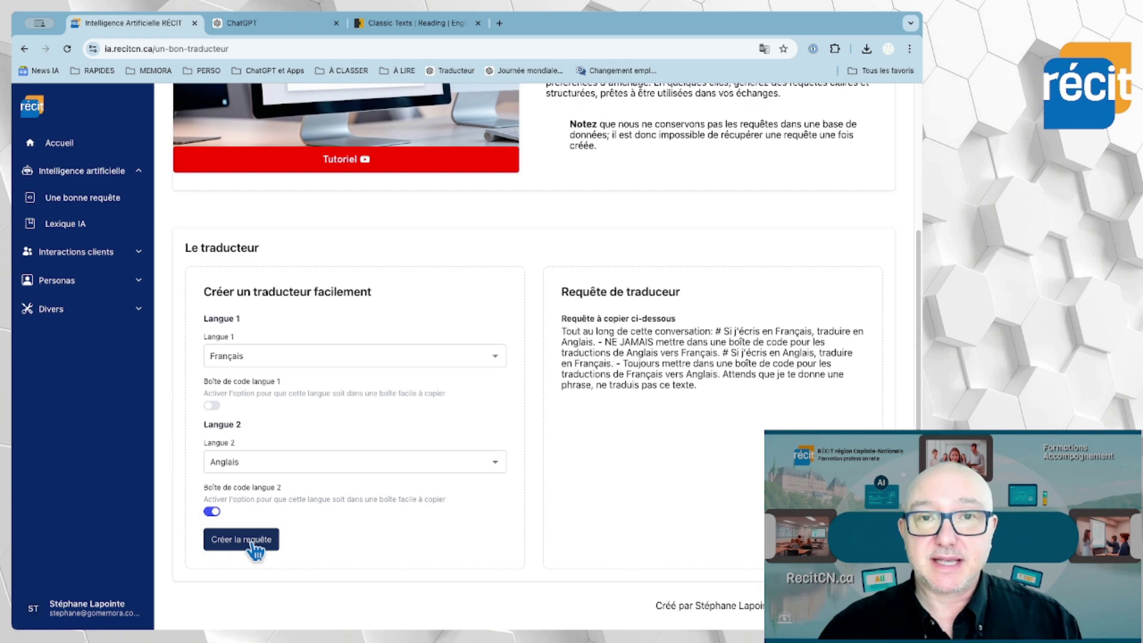
# Copy the full generated translator request and send it as the first message of a new ChatGPT conversation.
pyautogui.moveTo(562, 328); pyautogui.dragTo(706, 387)
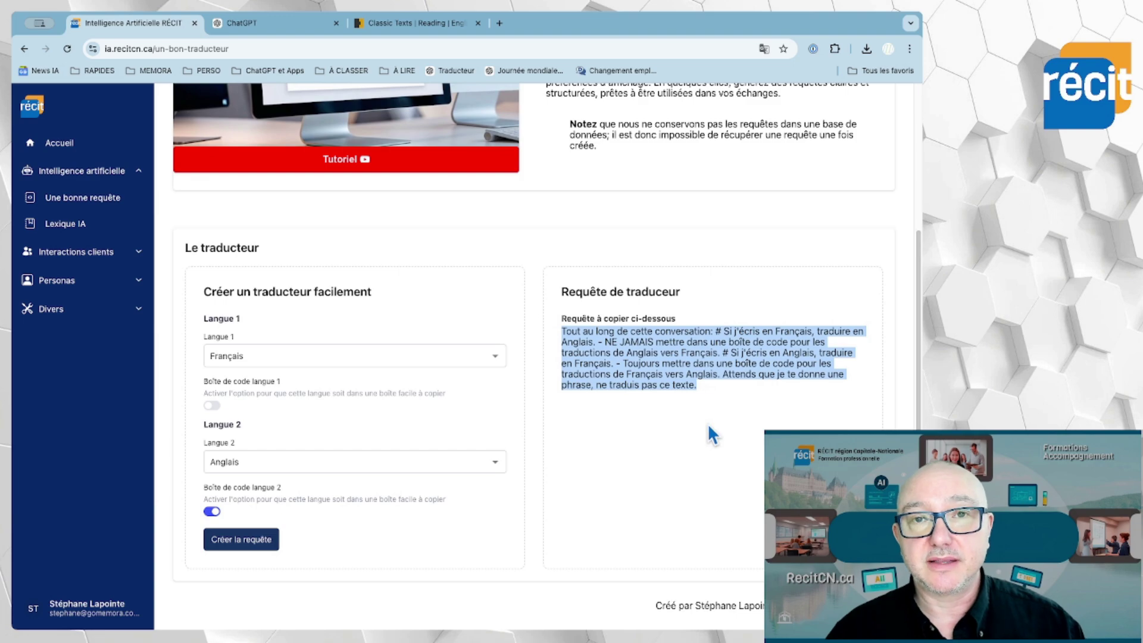
pyautogui.rightClick(683, 343)
pyautogui.click(693, 371)
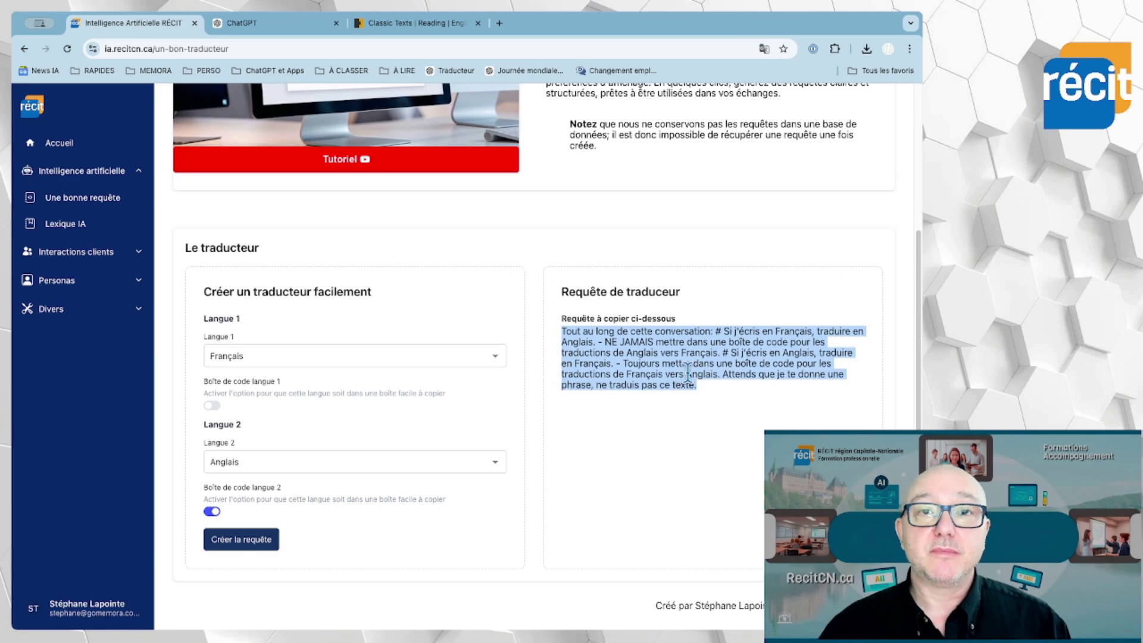
pyautogui.hotkey('ctrl', 'Tab')
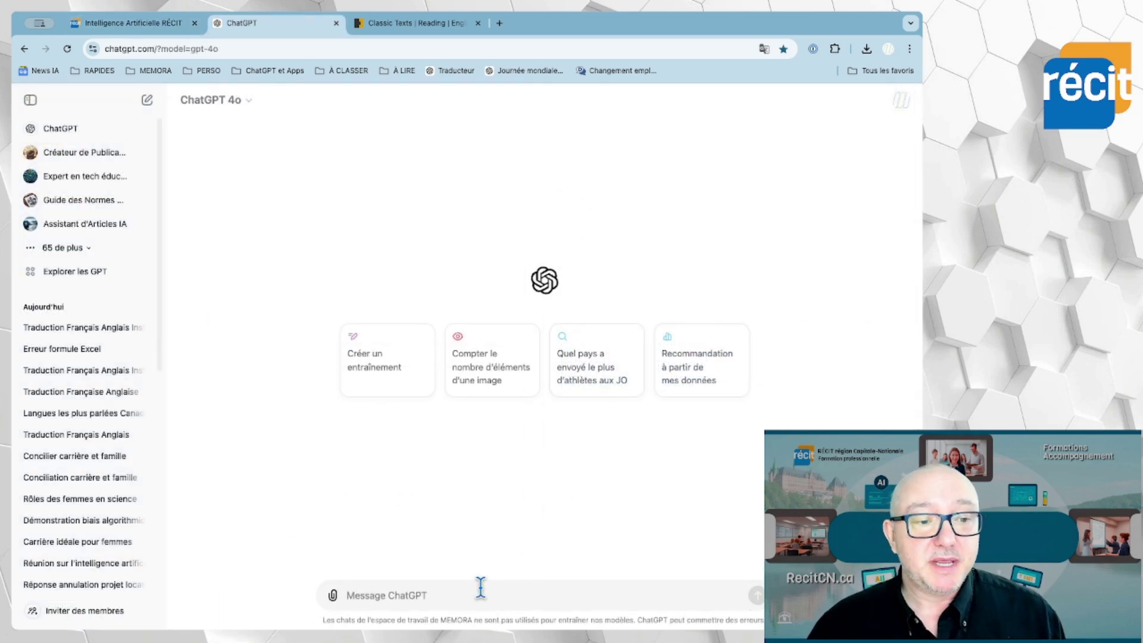
pyautogui.rightClick(452, 589)
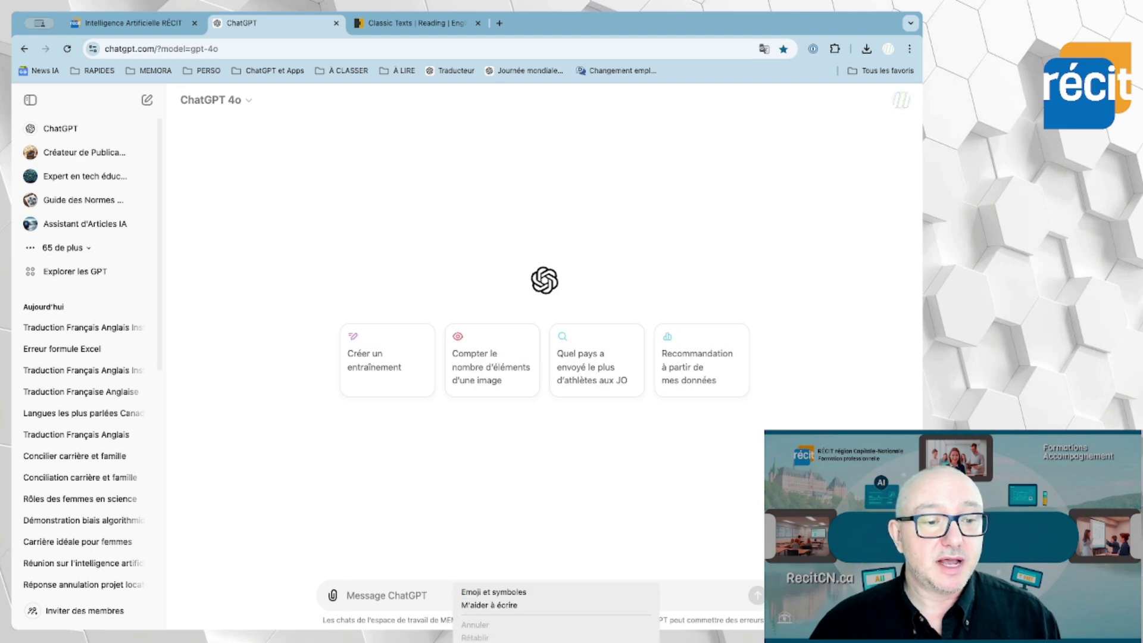
pyautogui.press('super+v')
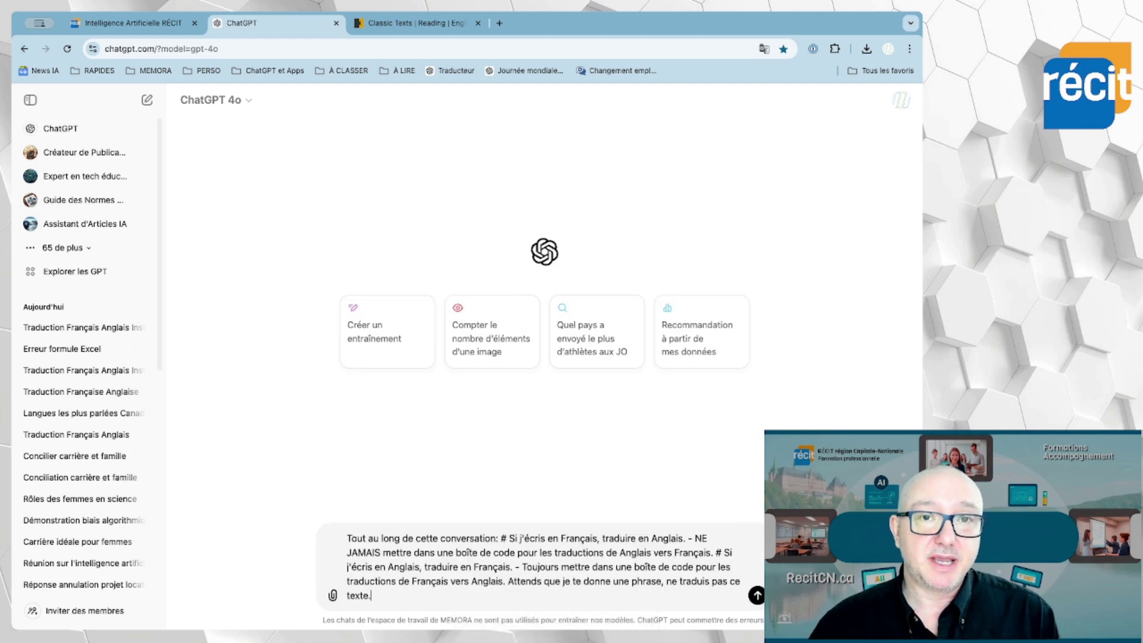
pyautogui.click(756, 595)
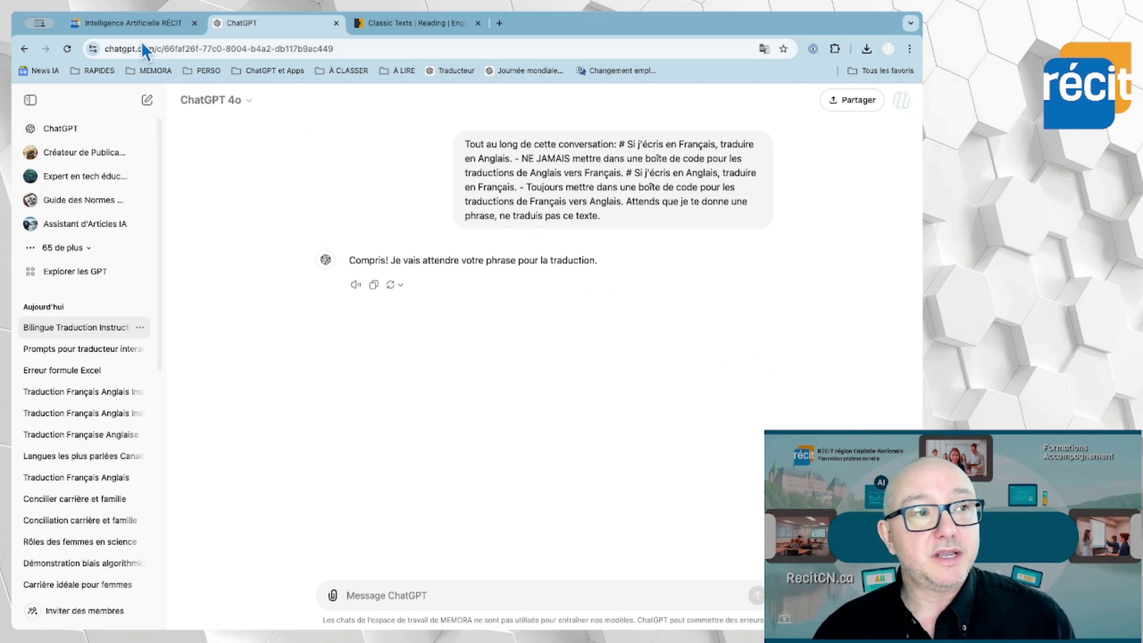
# Copy the first two French paragraphs of the introduction on the RÉCIT translator page.
pyautogui.click(137, 25)
pyautogui.scroll(3, 352, 229)
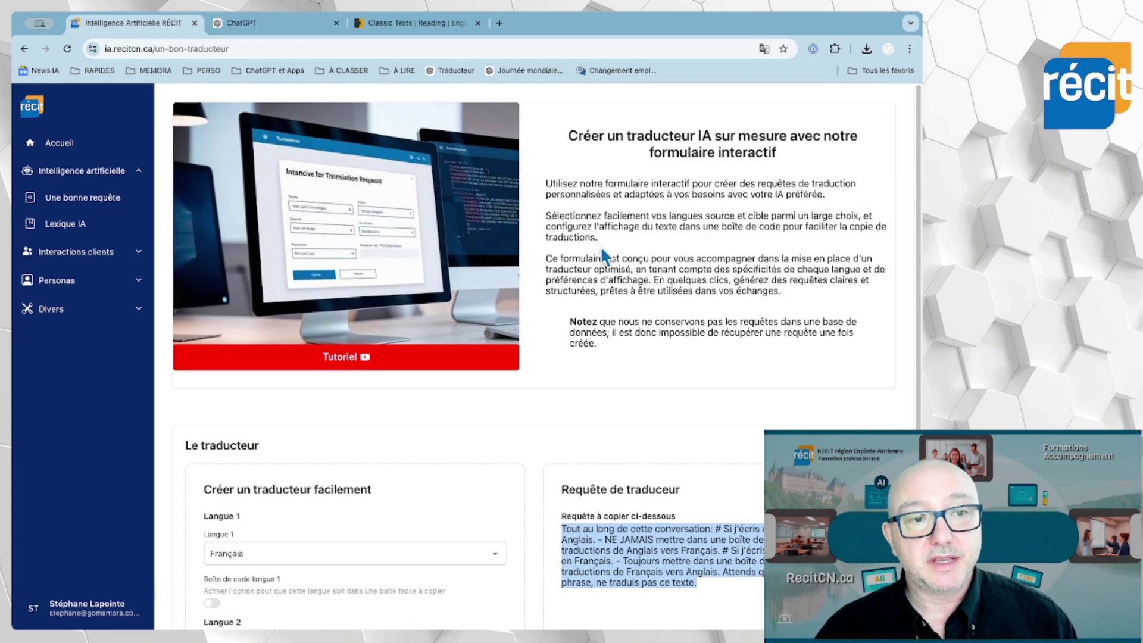
pyautogui.moveTo(545, 183); pyautogui.dragTo(615, 237)
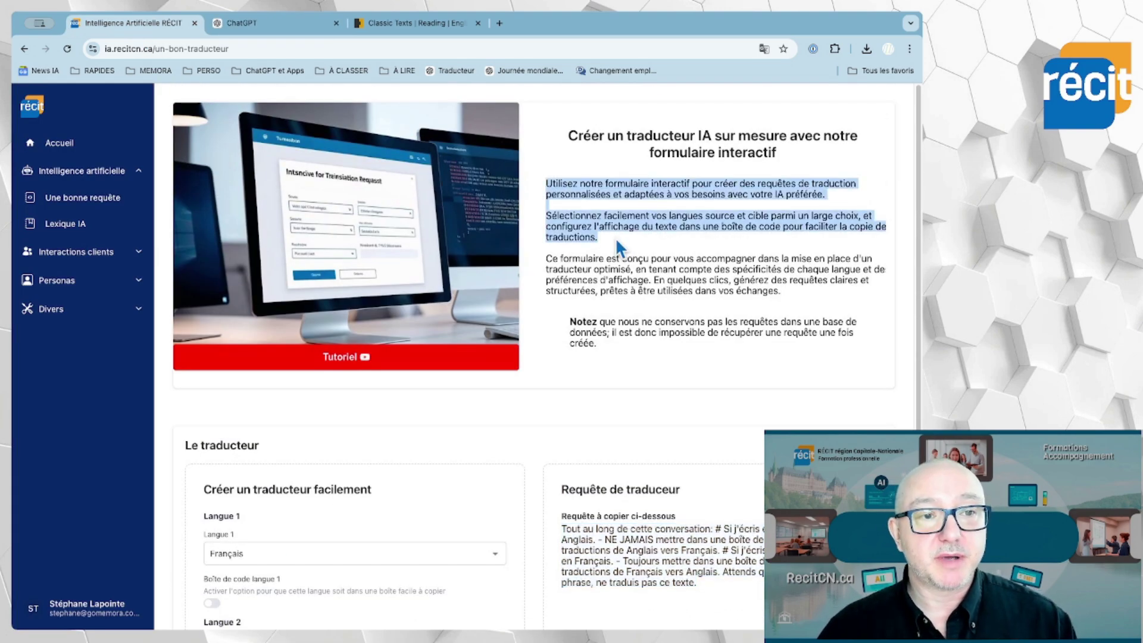
pyautogui.rightClick(574, 212)
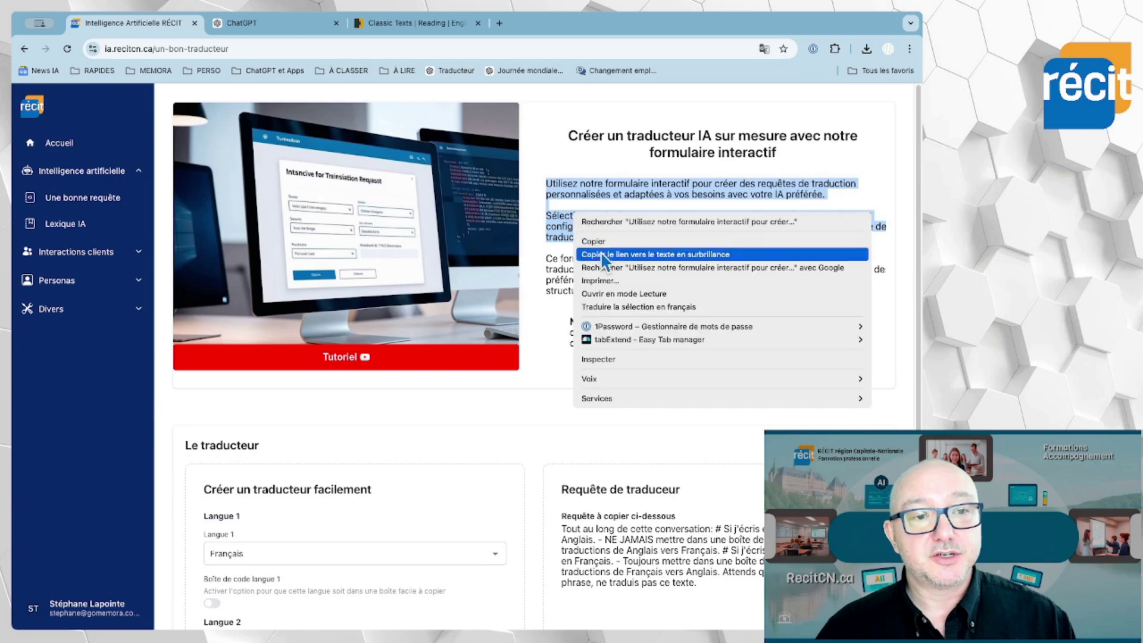
pyautogui.click(592, 241)
# Paste the French paragraphs into the ChatGPT conversation, remove the extra blank lines between them, and send the message.
pyautogui.click(285, 24)
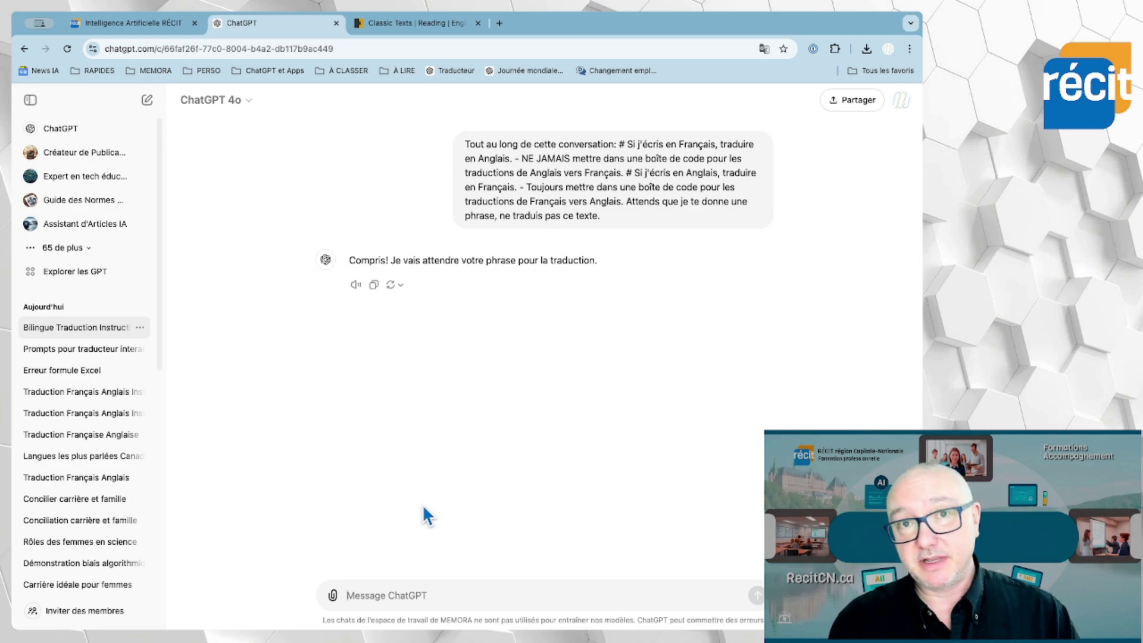
pyautogui.press('super+v')
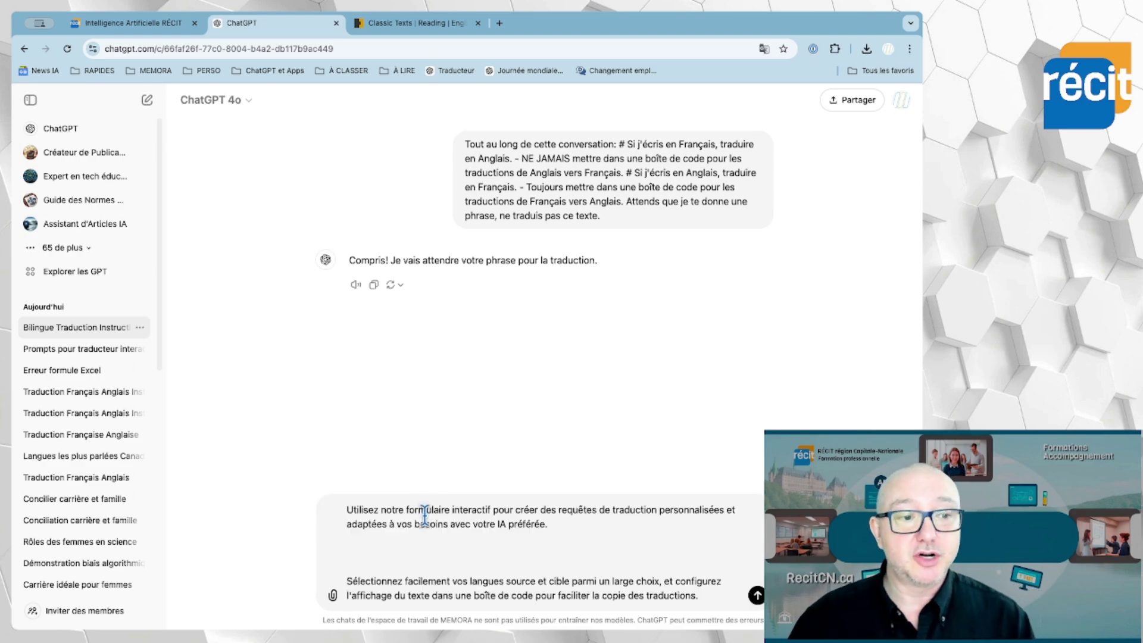
pyautogui.click(422, 546)
pyautogui.press('BackSpace')
pyautogui.press('BackSpace')
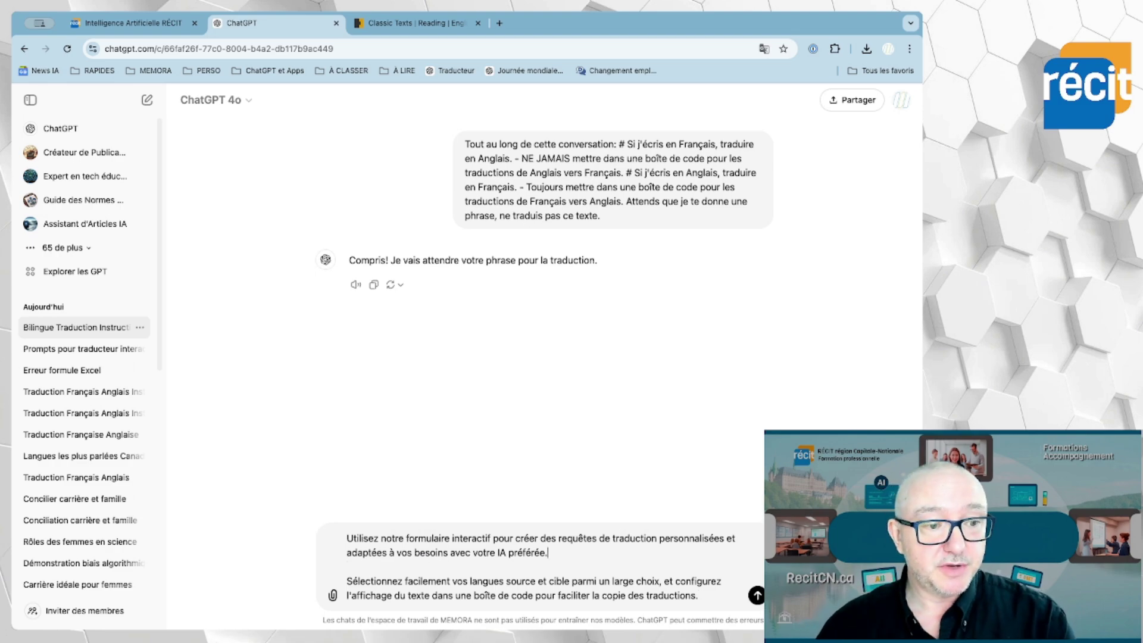
pyautogui.click(756, 594)
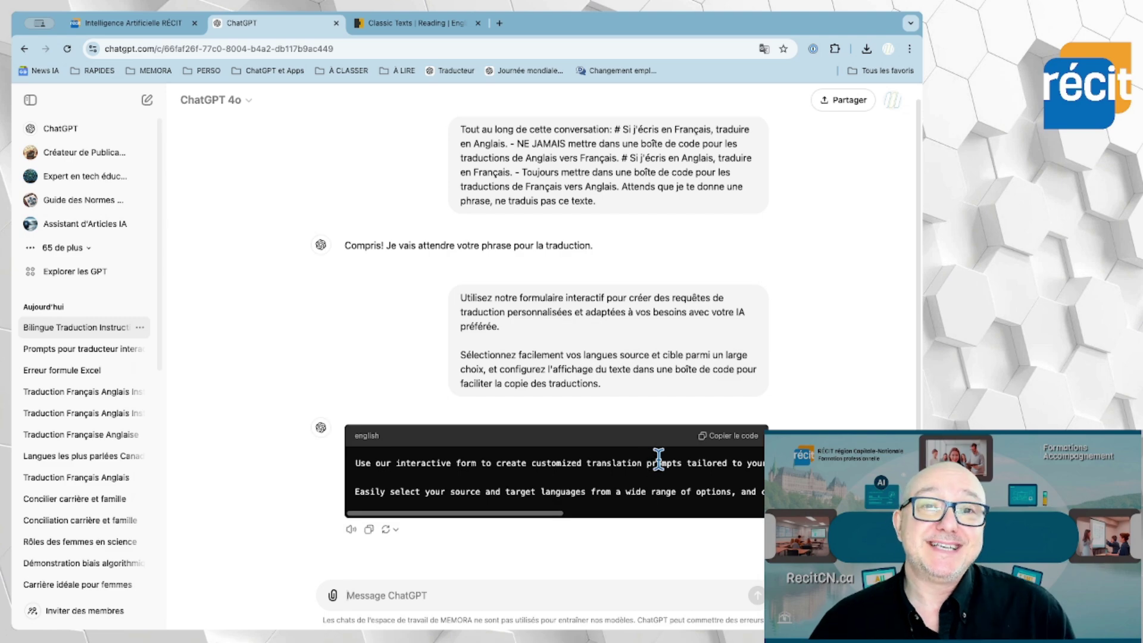
# Copy the English translation from its code box, paste it into the message field as a test, and clear the draft.
pyautogui.click(733, 439)
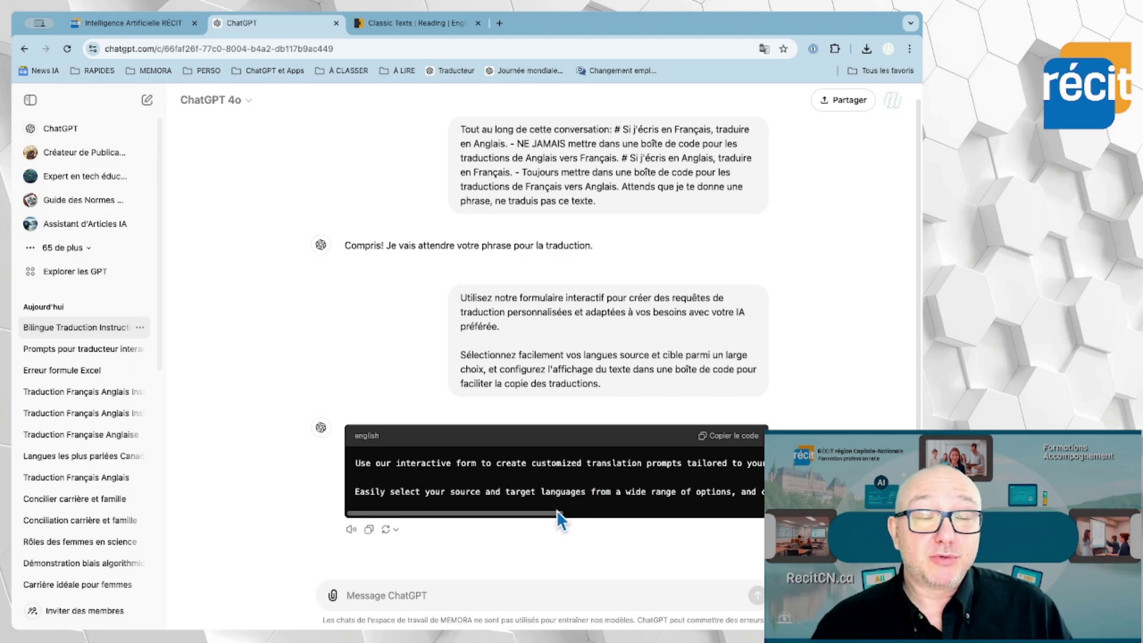
pyautogui.moveTo(526, 513); pyautogui.dragTo(486, 515)
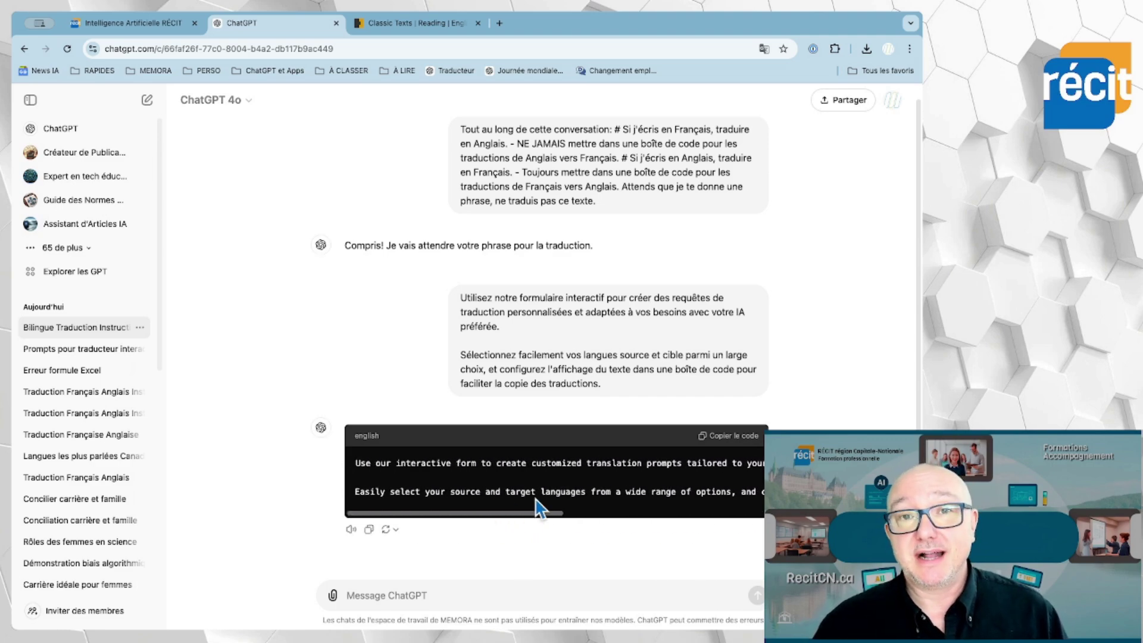
pyautogui.click(743, 445)
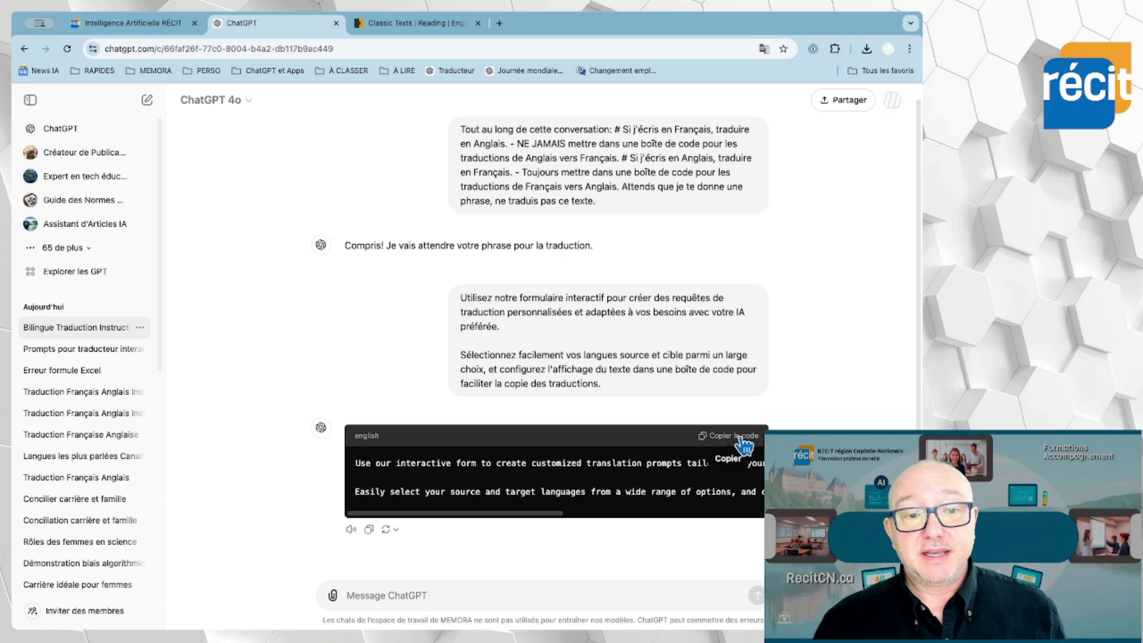
pyautogui.rightClick(586, 595)
pyautogui.press('super+v')
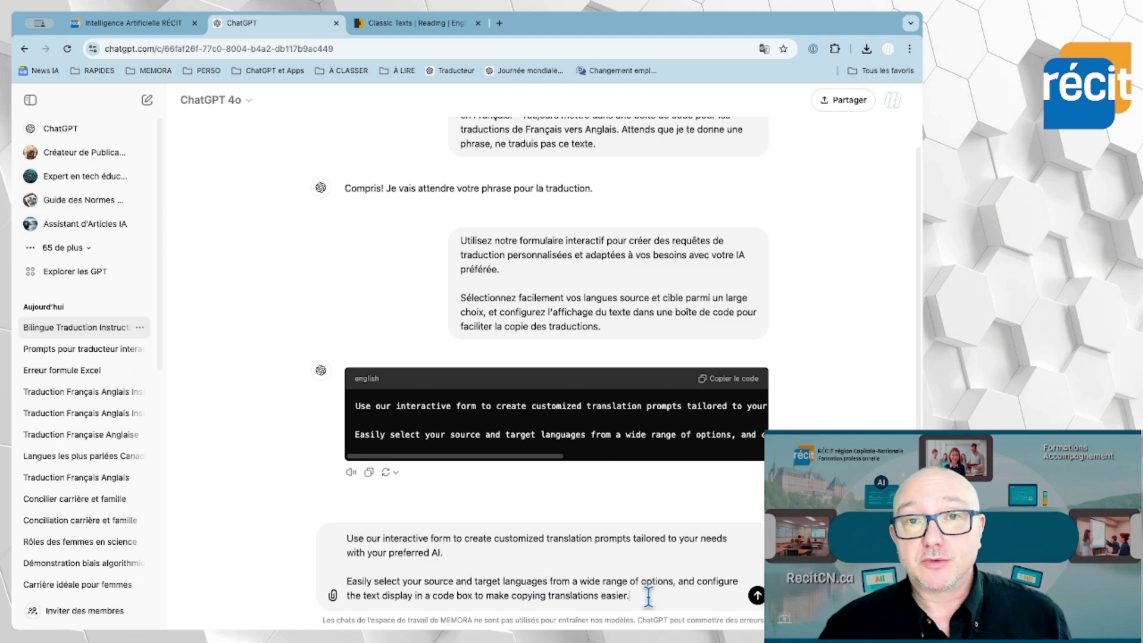
pyautogui.moveTo(632, 597); pyautogui.dragTo(340, 551)
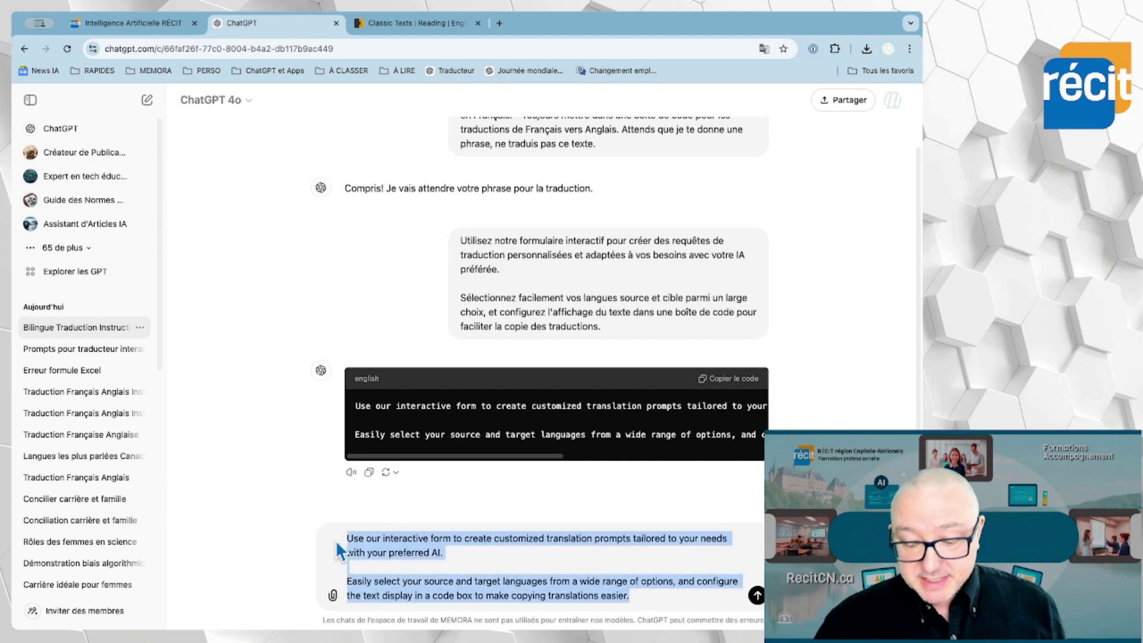
pyautogui.press('BackSpace')
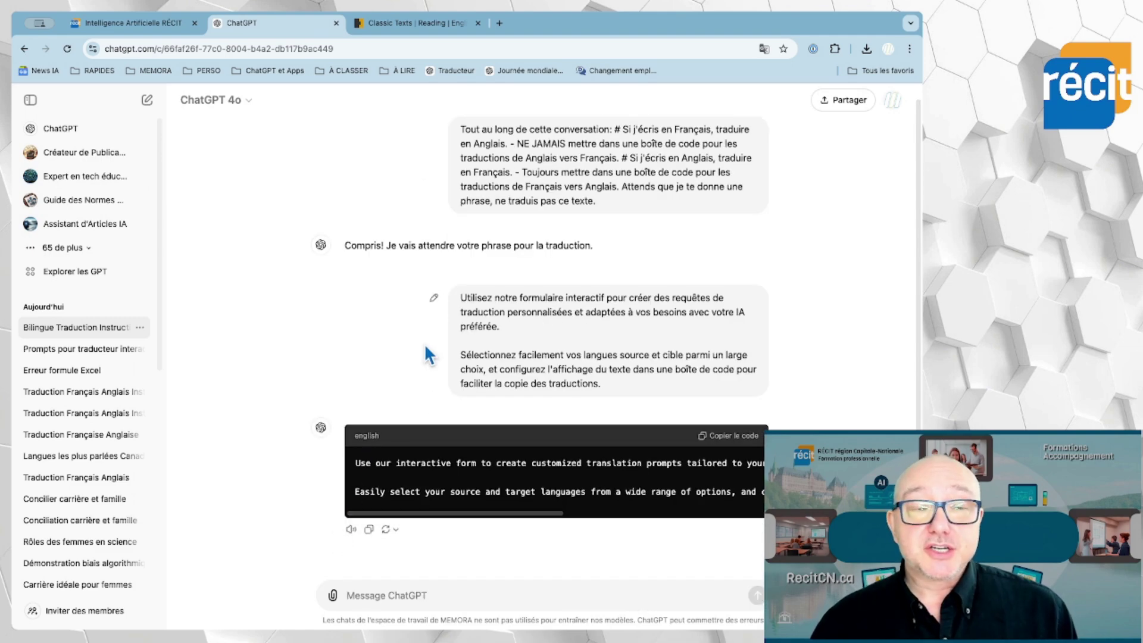
# Dismiss the ad on the EnglishClub Classic Texts page and copy the introductory paragraph under the Classic Texts heading.
pyautogui.click(423, 23)
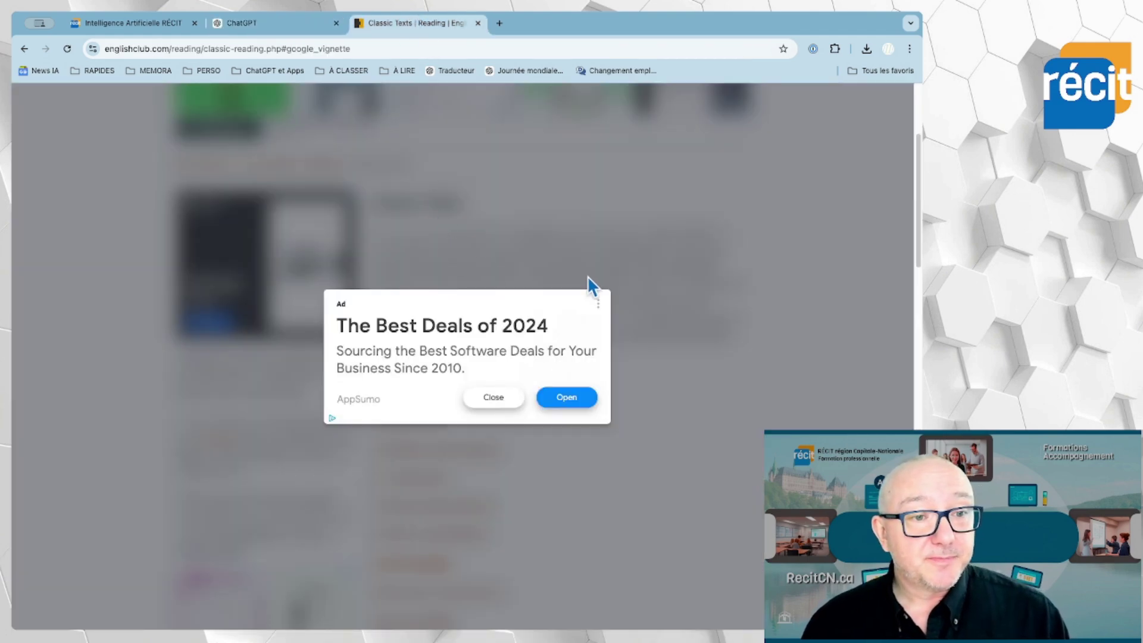
pyautogui.click(590, 159)
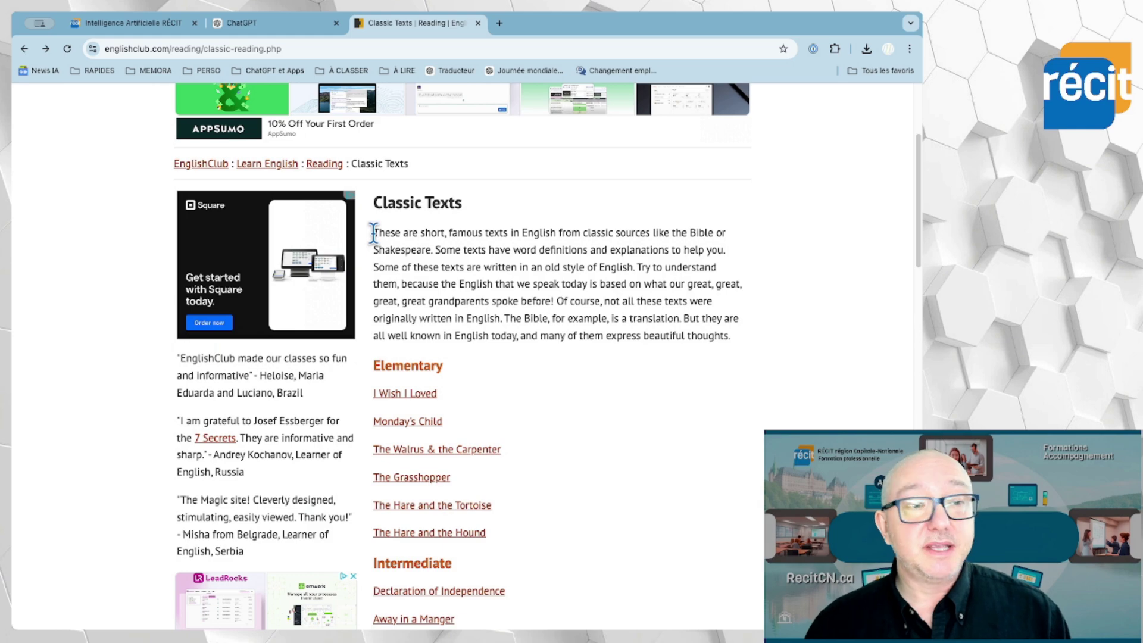
pyautogui.moveTo(374, 232); pyautogui.dragTo(736, 344)
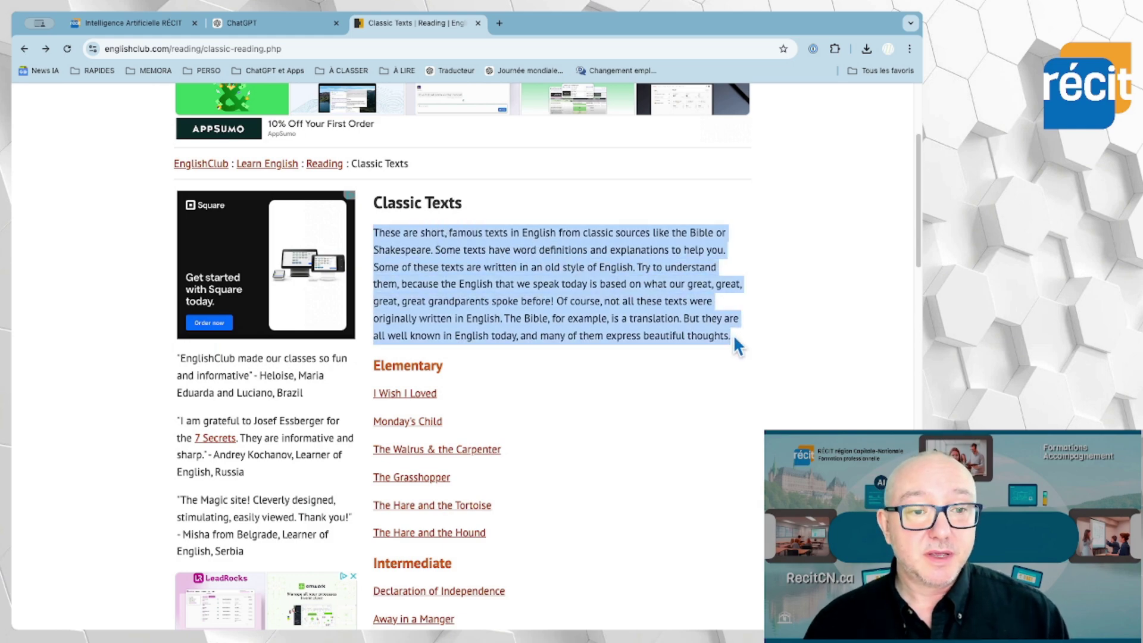
pyautogui.rightClick(432, 258)
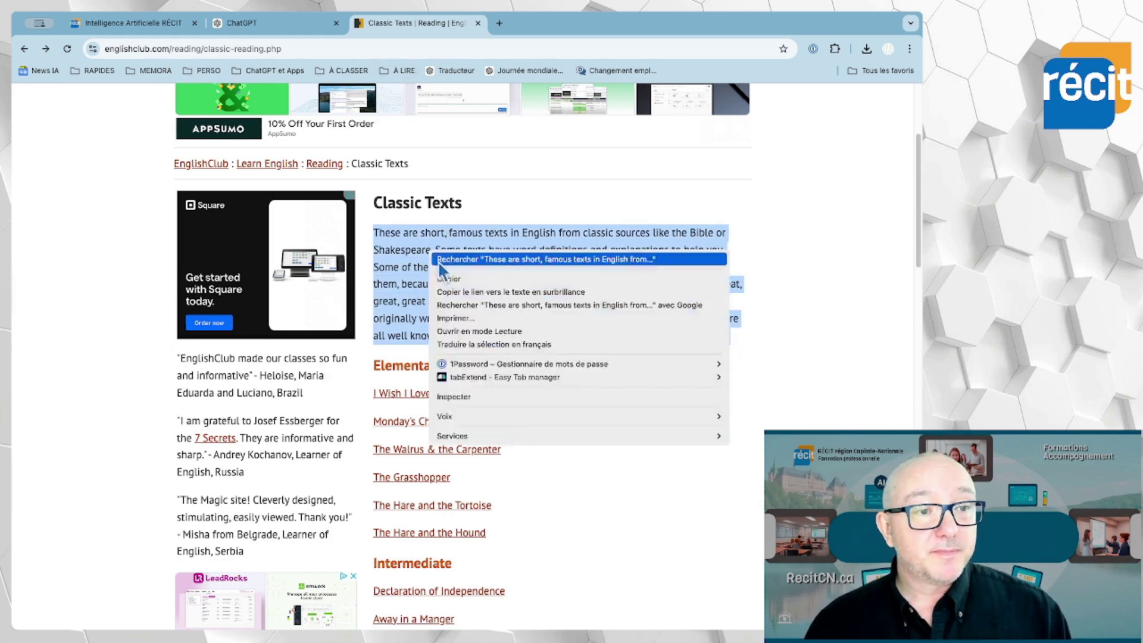
pyautogui.click(452, 280)
# Send the copied English paragraph in the ChatGPT translator conversation and review the exchange from its beginning.
pyautogui.click(250, 23)
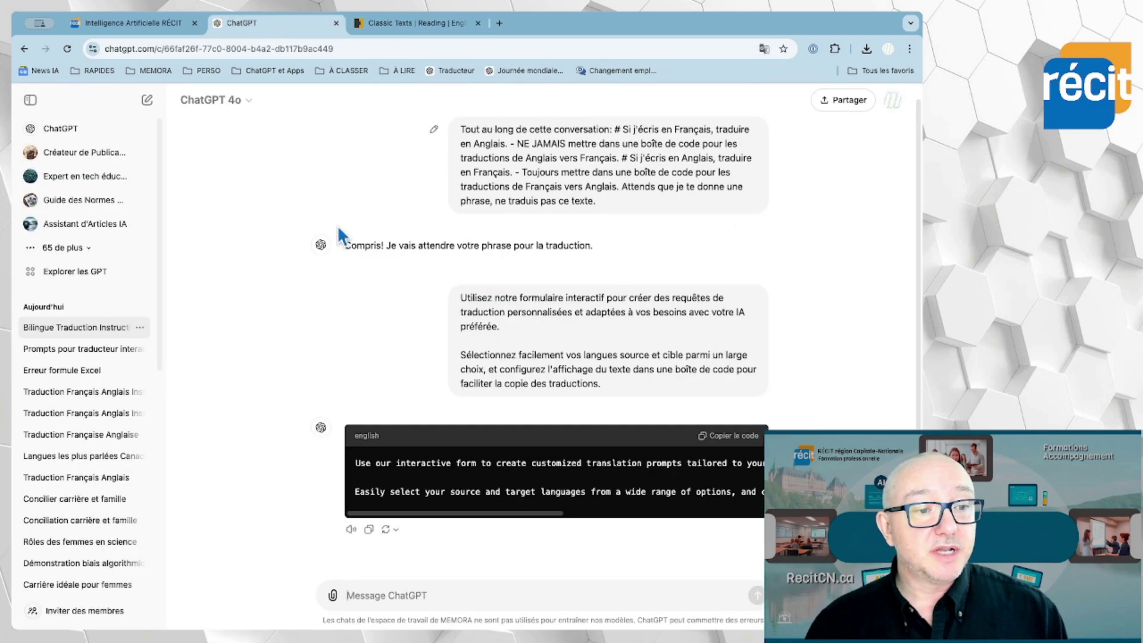
pyautogui.click(430, 594)
pyautogui.hotkey('ctrl', 'v')
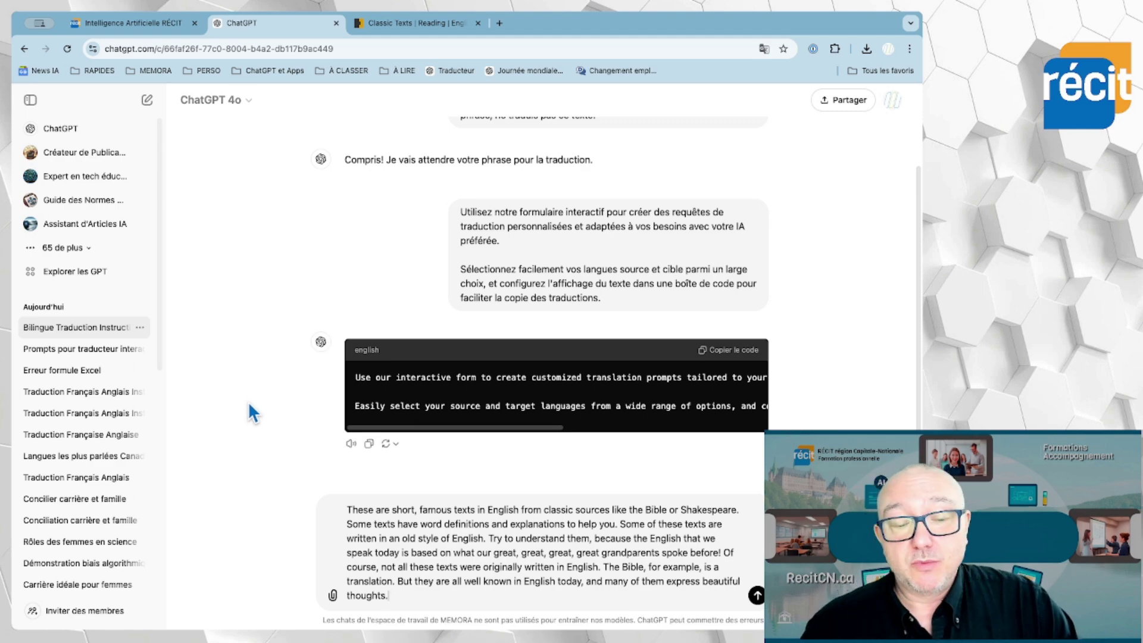
pyautogui.click(756, 595)
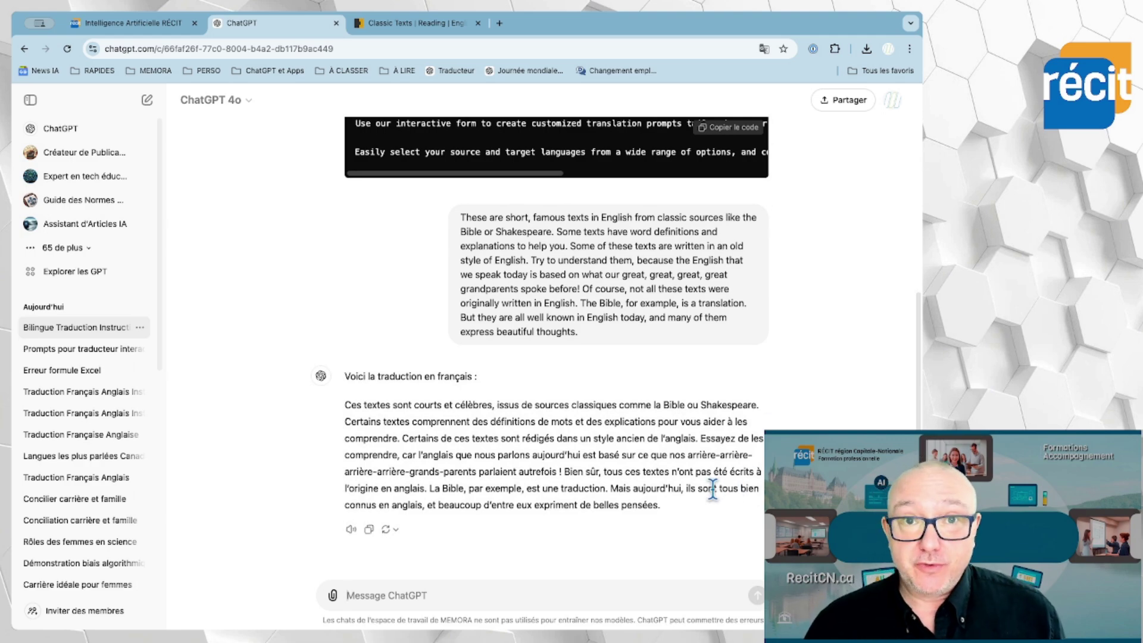
pyautogui.scroll(6, 714, 485)
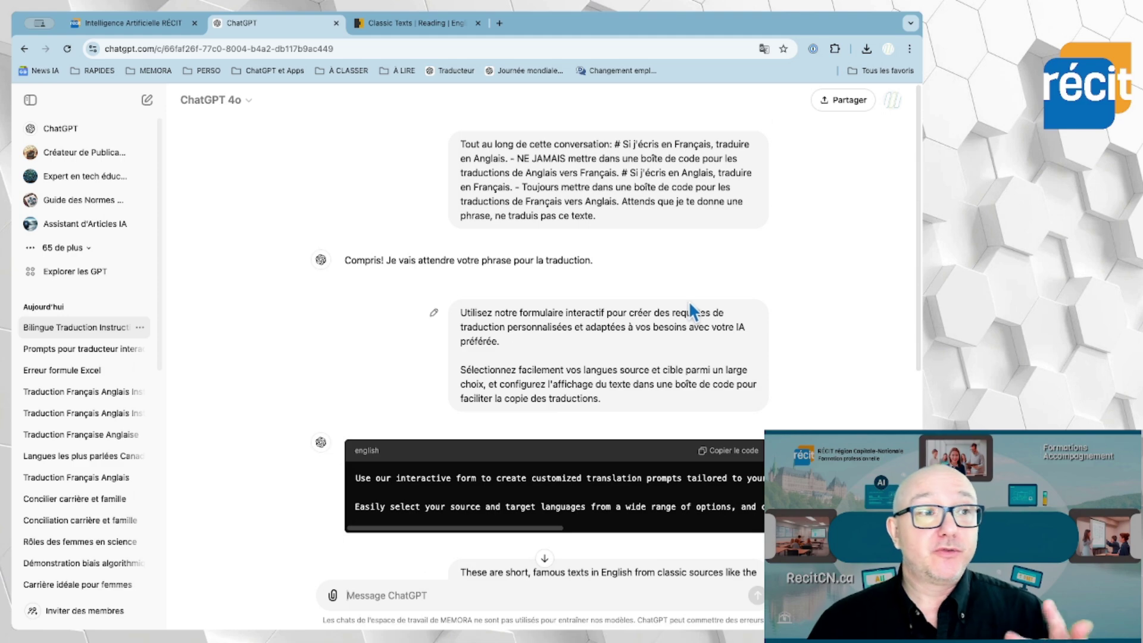